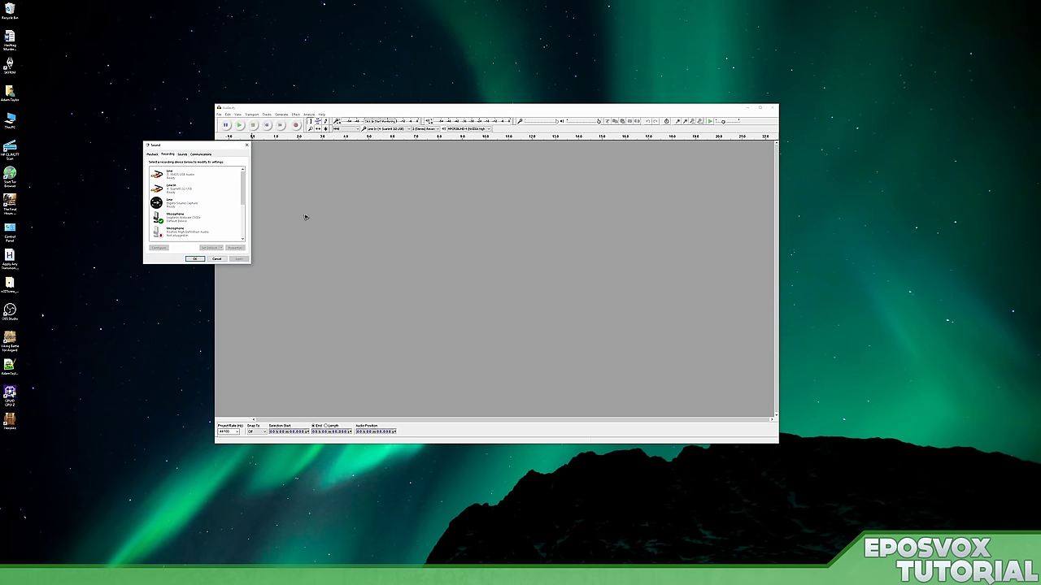
Move the Sound window over the Audacity project and open the Windows recording devices list.
{"action": "left_click_drag", "start_coordinate": [184, 144], "coordinate": [422, 161]}
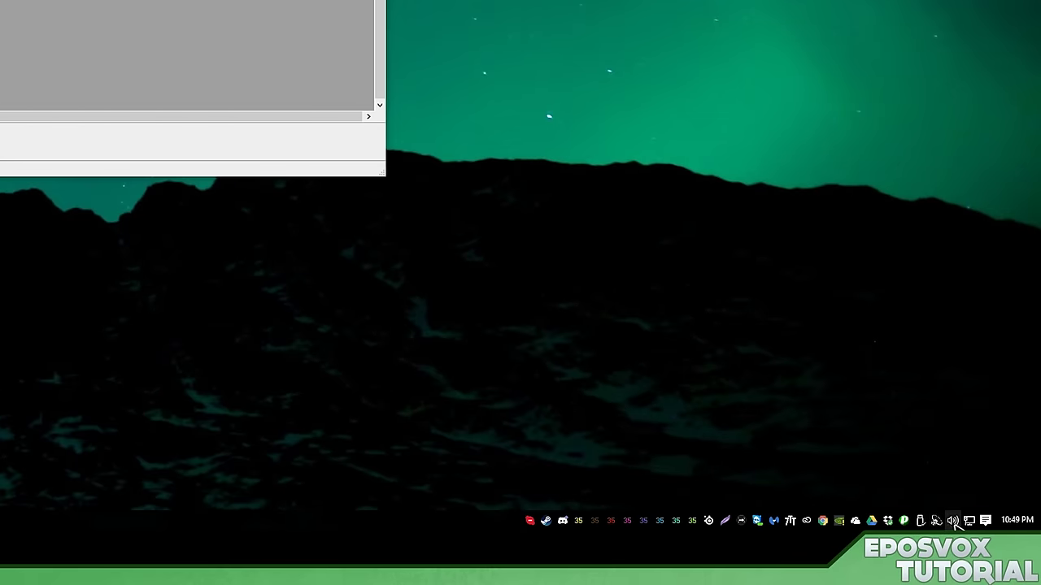
{"action": "right_click", "coordinate": [955, 522]}
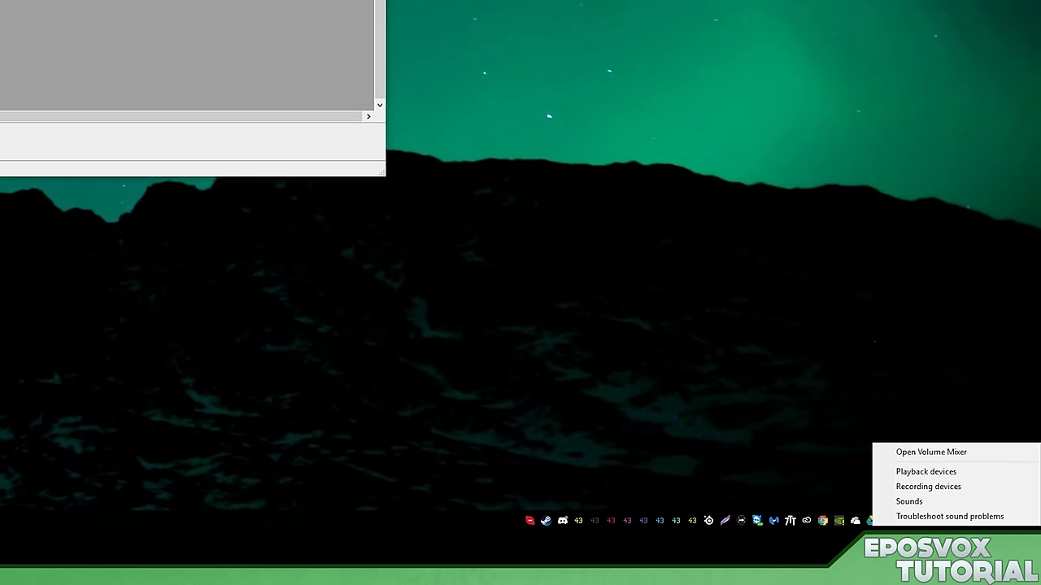
{"action": "left_click", "coordinate": [927, 486]}
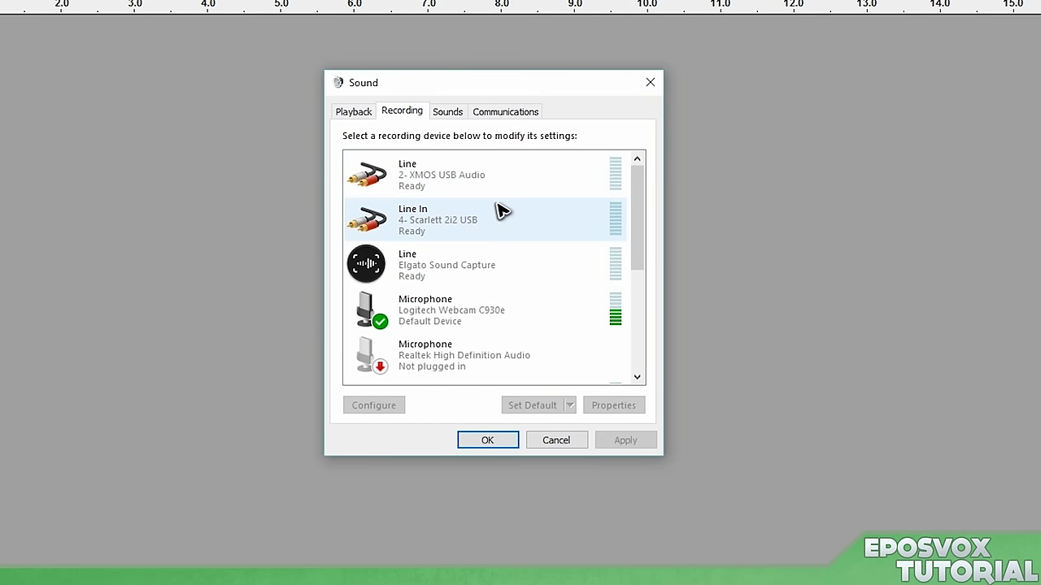
Look through the available recording devices and select the 2- XMOS USB Audio line input.
{"action": "left_click_drag", "start_coordinate": [639, 239], "coordinate": [622, 335]}
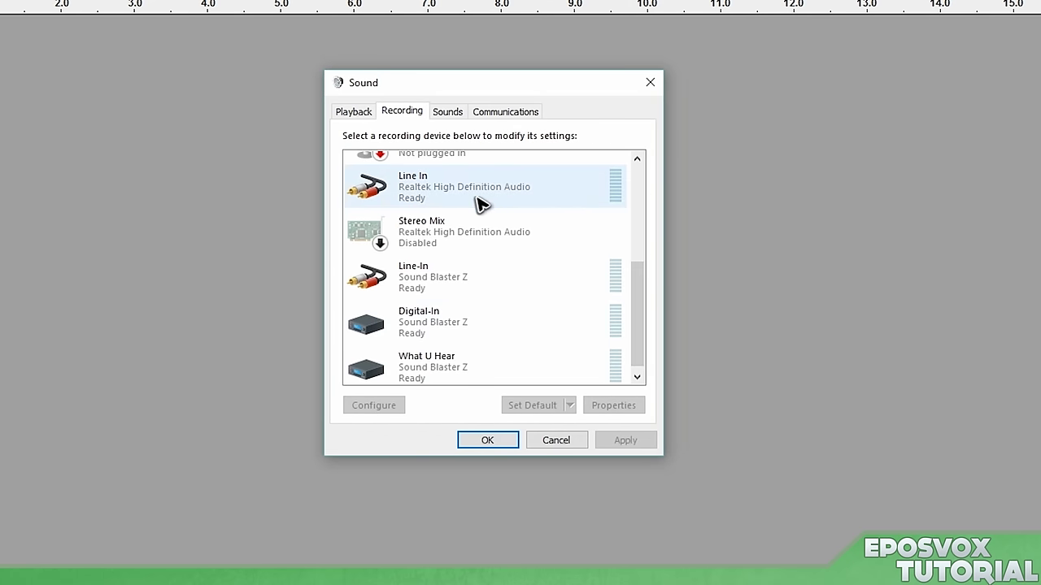
{"action": "left_click_drag", "start_coordinate": [634, 302], "coordinate": [639, 267]}
{"action": "left_click", "coordinate": [444, 245]}
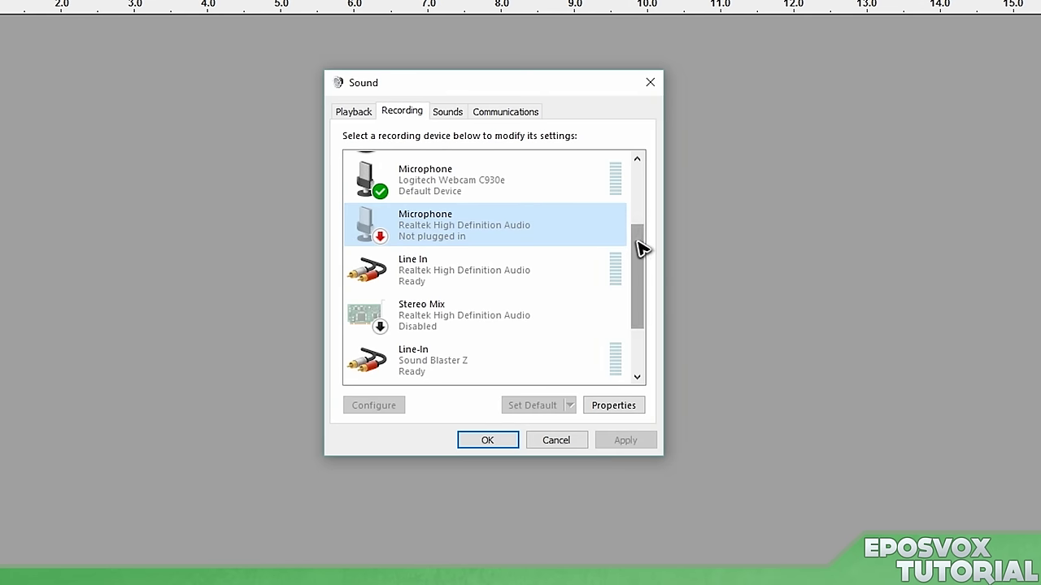
{"action": "scroll", "coordinate": [569, 244], "scroll_direction": "up", "scroll_amount": 2}
{"action": "left_click", "coordinate": [476, 290]}
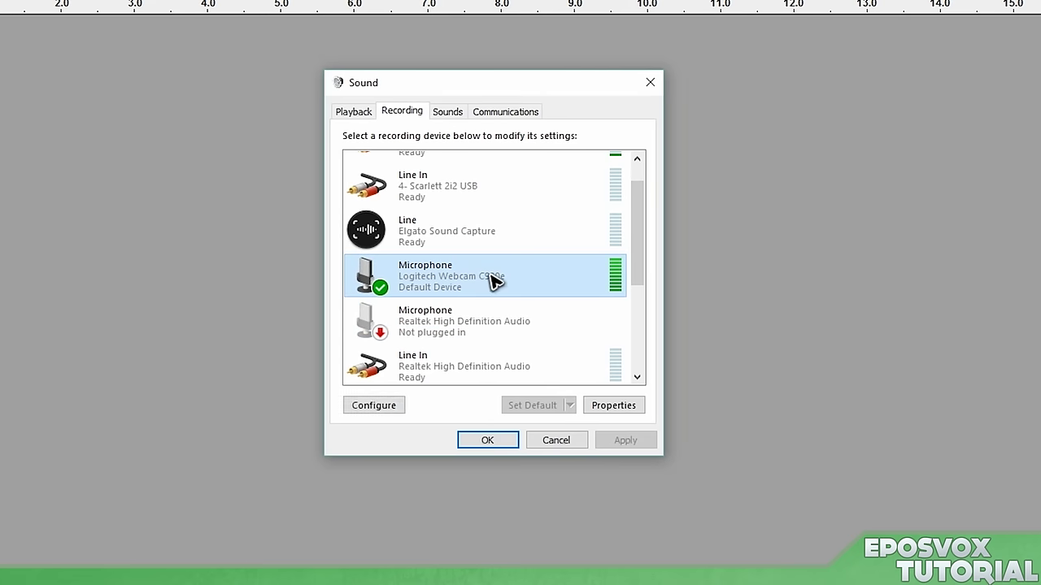
{"action": "left_click", "coordinate": [626, 238]}
{"action": "left_click", "coordinate": [499, 200]}
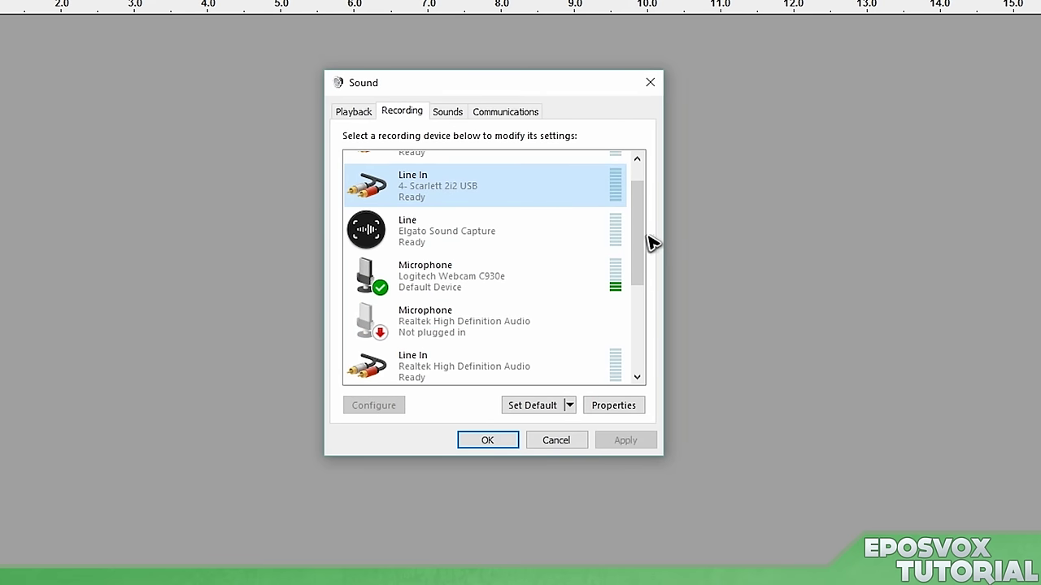
{"action": "left_click_drag", "start_coordinate": [639, 237], "coordinate": [648, 200]}
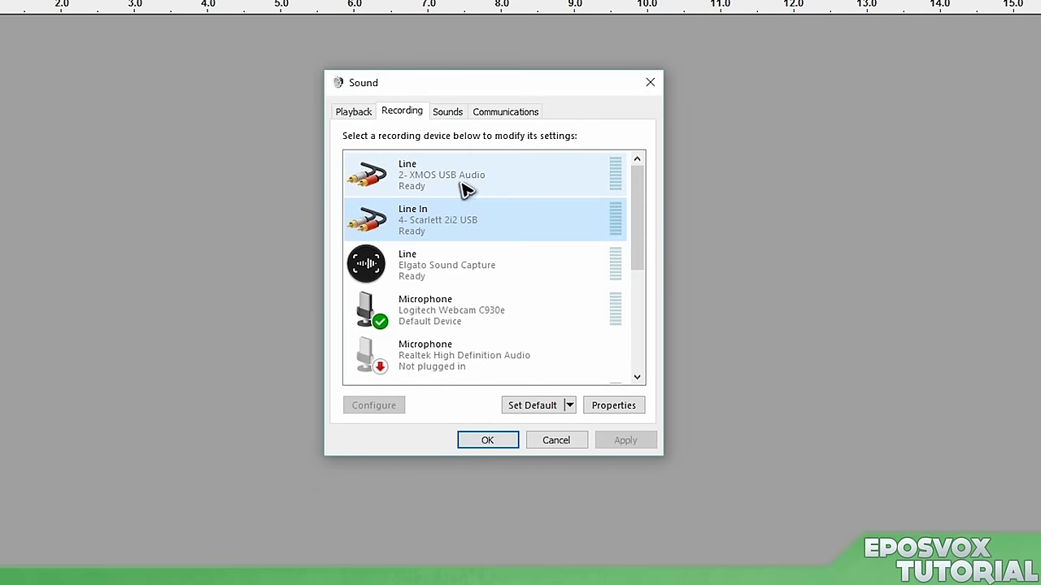
{"action": "left_click", "coordinate": [460, 187]}
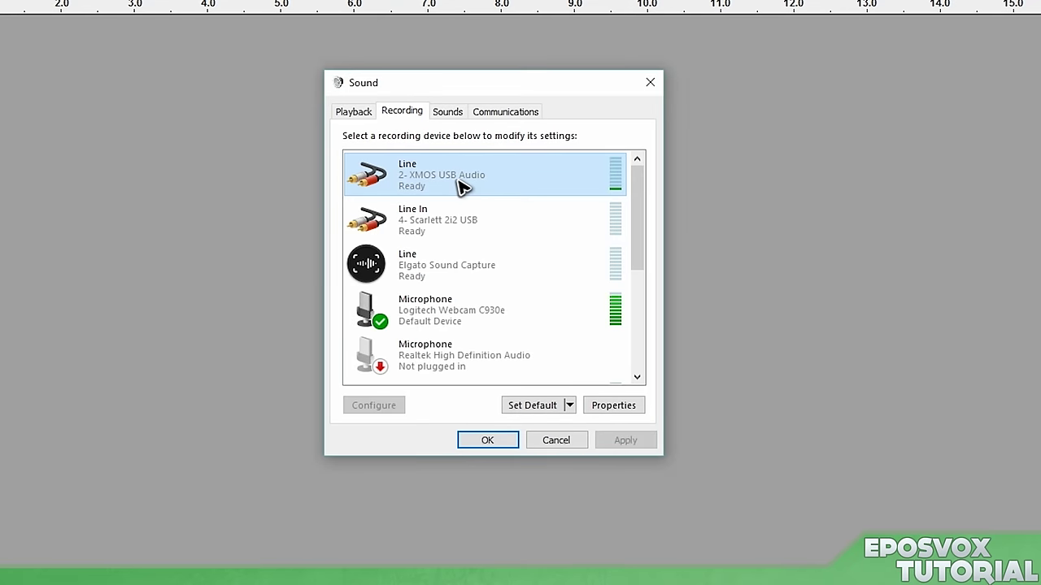
Open the properties of the XMOS USB Audio line input and review its level and listen settings.
{"action": "right_click", "coordinate": [511, 172]}
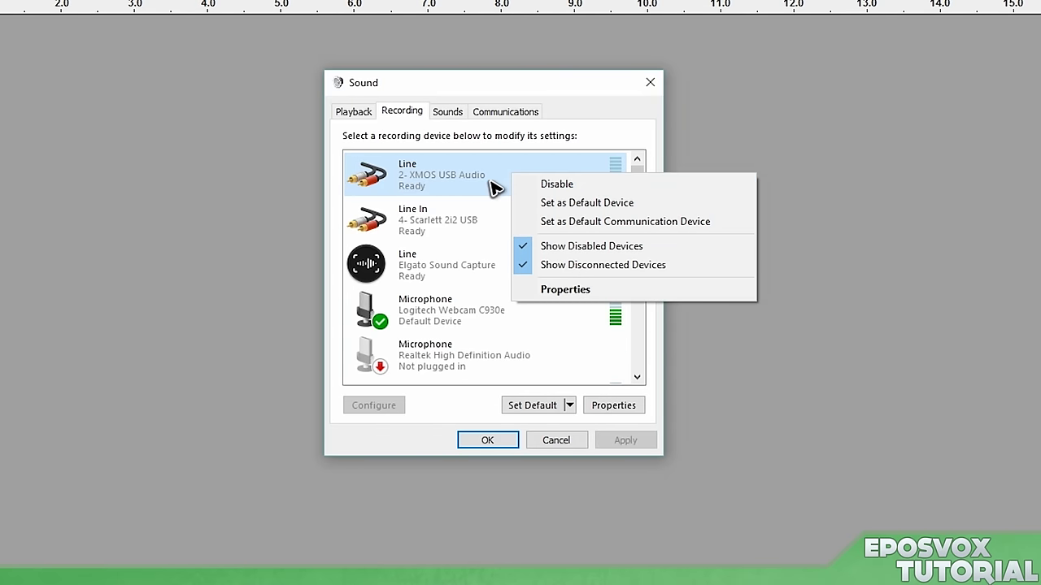
{"action": "left_click", "coordinate": [495, 184]}
{"action": "left_click", "coordinate": [634, 411]}
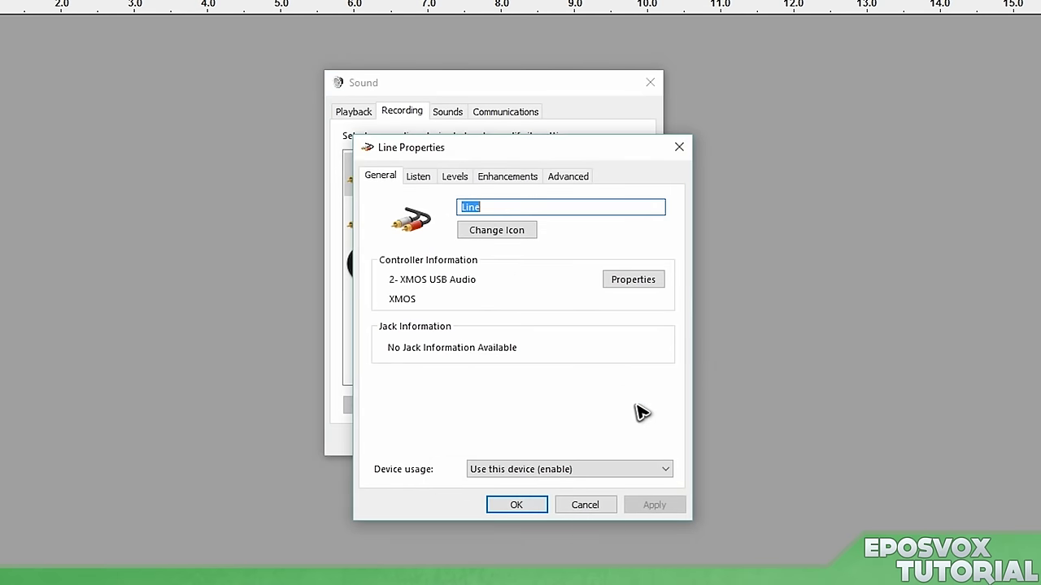
{"action": "left_click", "coordinate": [452, 179]}
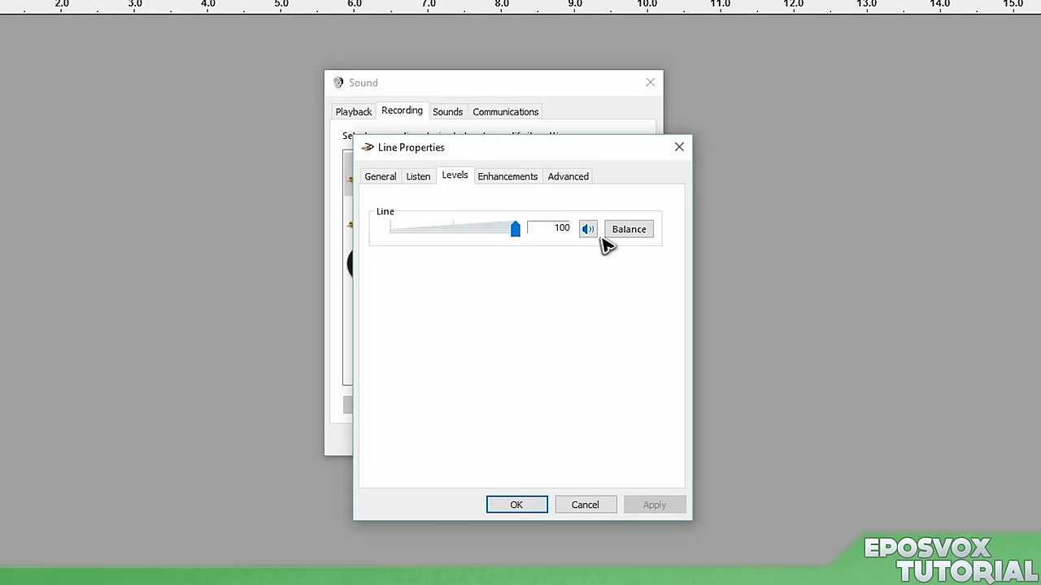
{"action": "left_click", "coordinate": [420, 178]}
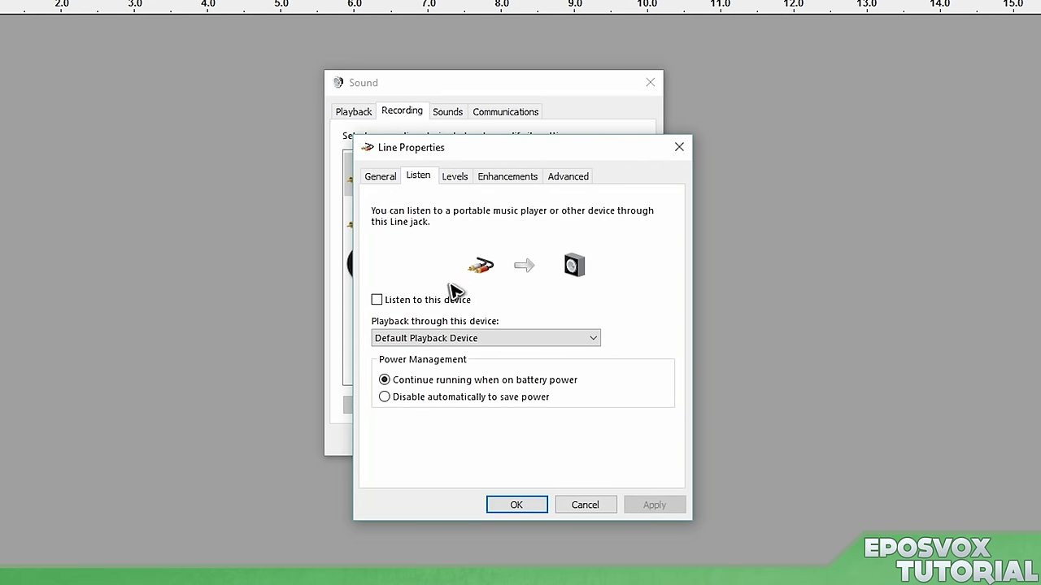
Disable all enhancements for the XMOS USB Audio line input and apply the change.
{"action": "left_click", "coordinate": [508, 179]}
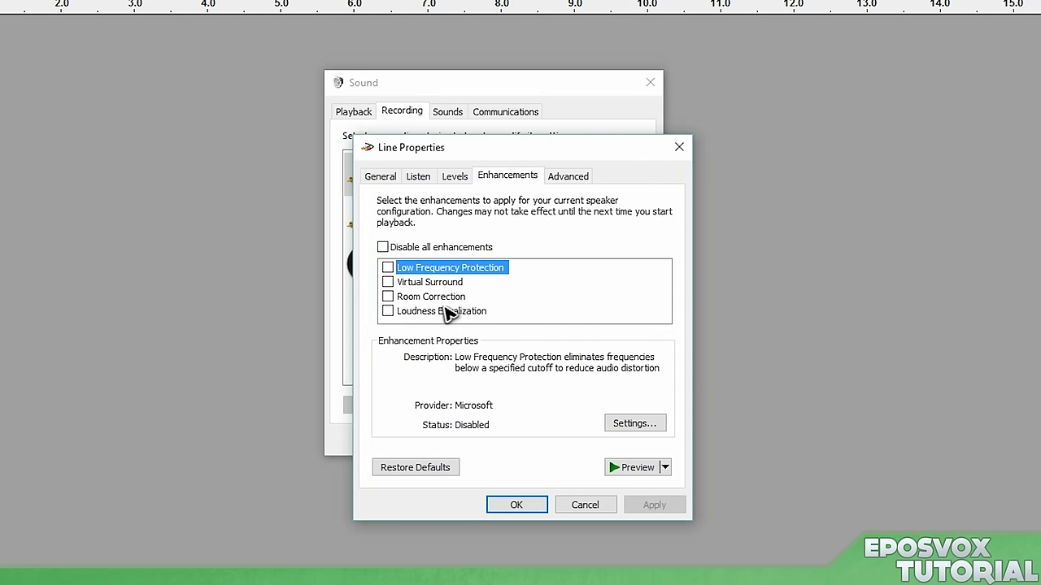
{"action": "left_click", "coordinate": [427, 248]}
{"action": "left_click", "coordinate": [643, 508]}
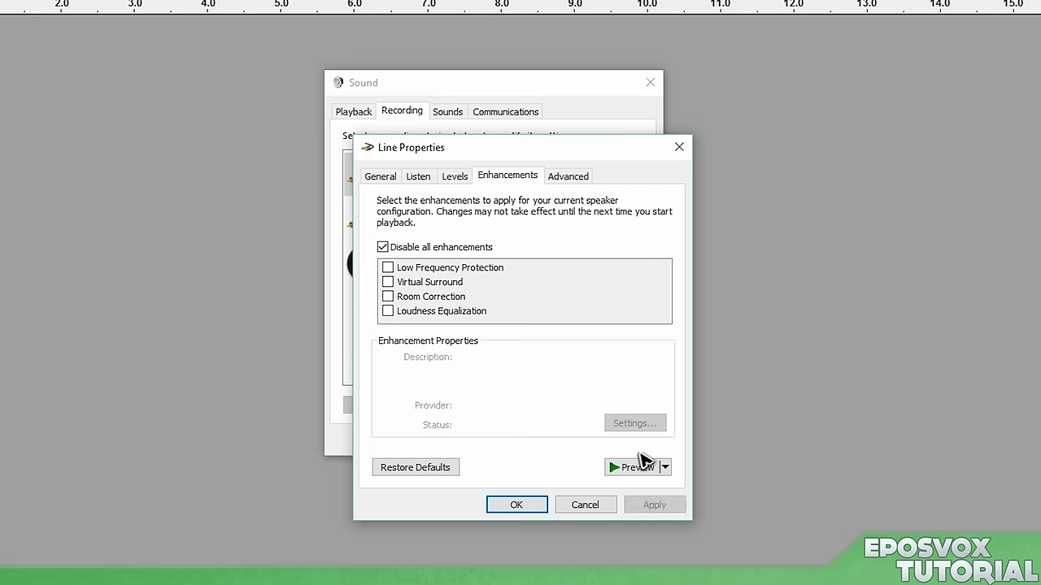
Review the sample rate and bit depth options of the XMOS line input and close the sound settings.
{"action": "left_click", "coordinate": [569, 177]}
{"action": "left_click", "coordinate": [495, 255]}
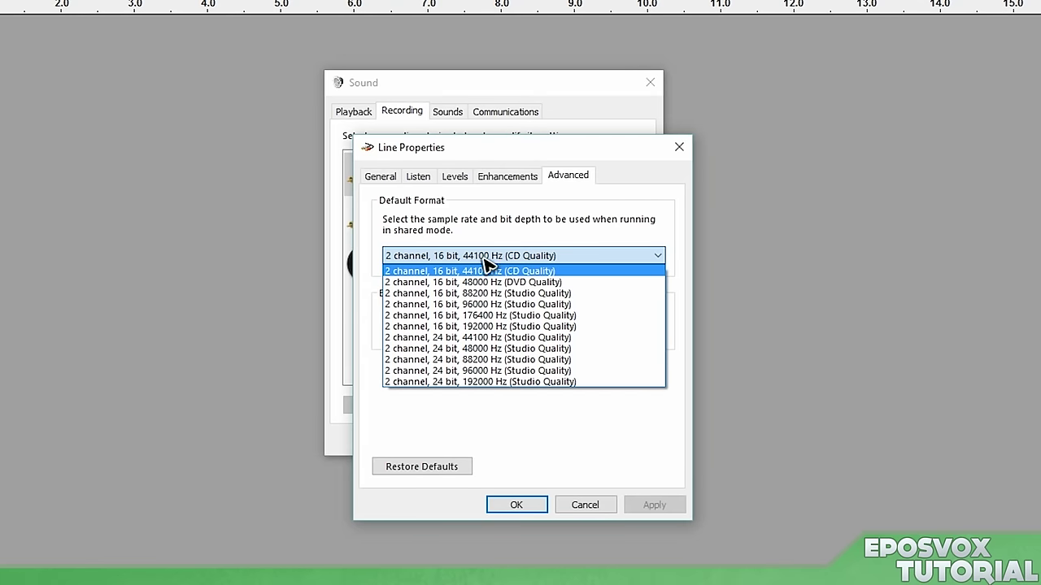
{"action": "left_click", "coordinate": [506, 213]}
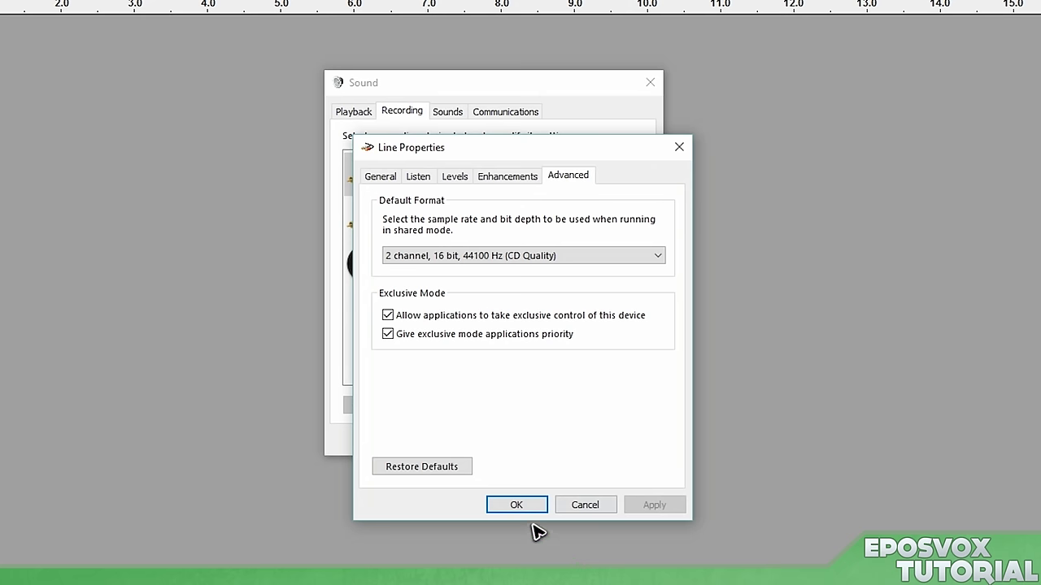
{"action": "left_click", "coordinate": [574, 508]}
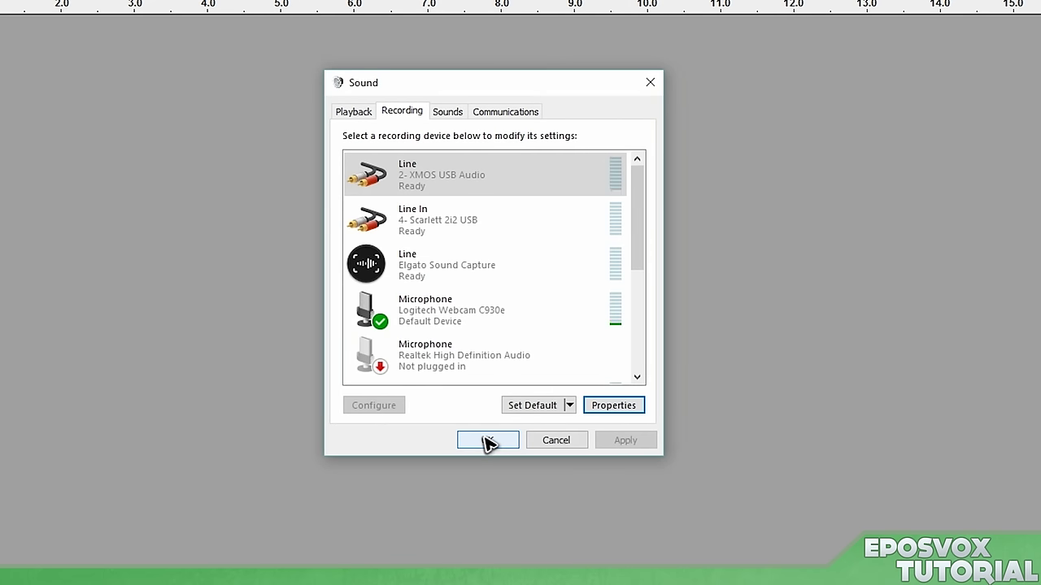
{"action": "left_click", "coordinate": [488, 440]}
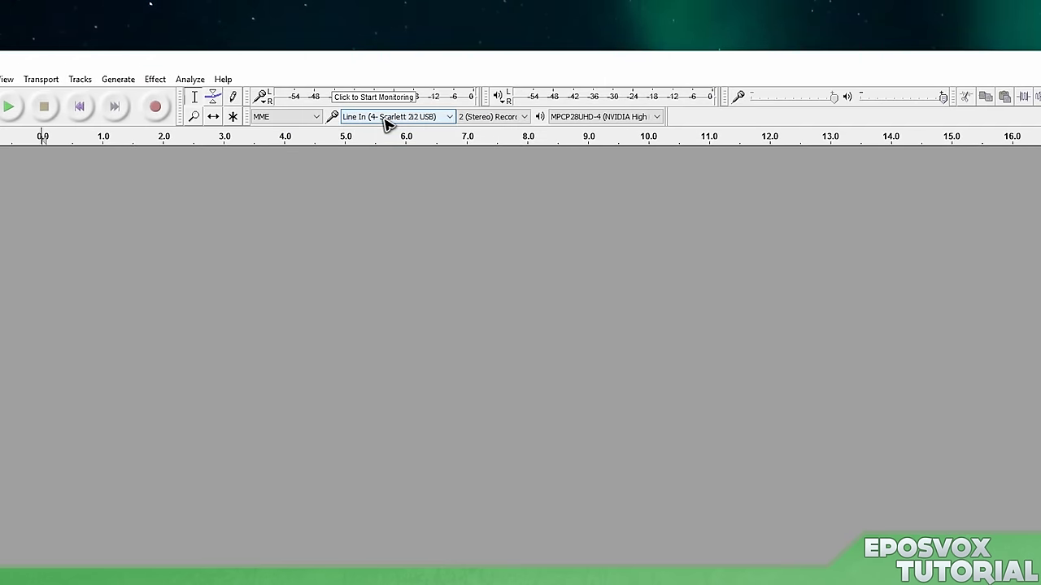
Set Audacity's recording device to Line (2- XMOS USB Audio) and start monitoring the input level.
{"action": "left_click", "coordinate": [387, 119]}
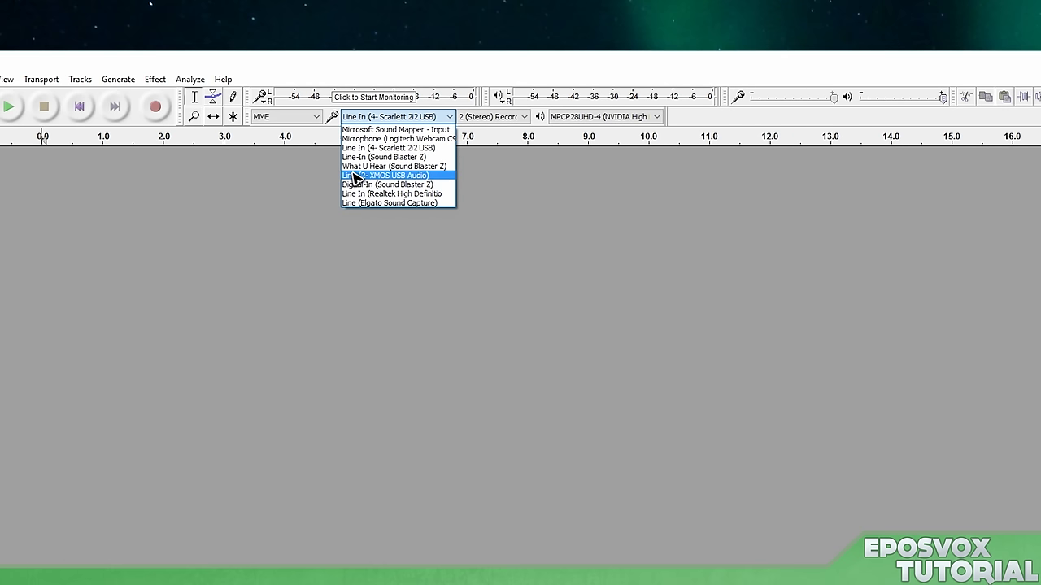
{"action": "left_click", "coordinate": [397, 175]}
{"action": "left_click", "coordinate": [397, 121]}
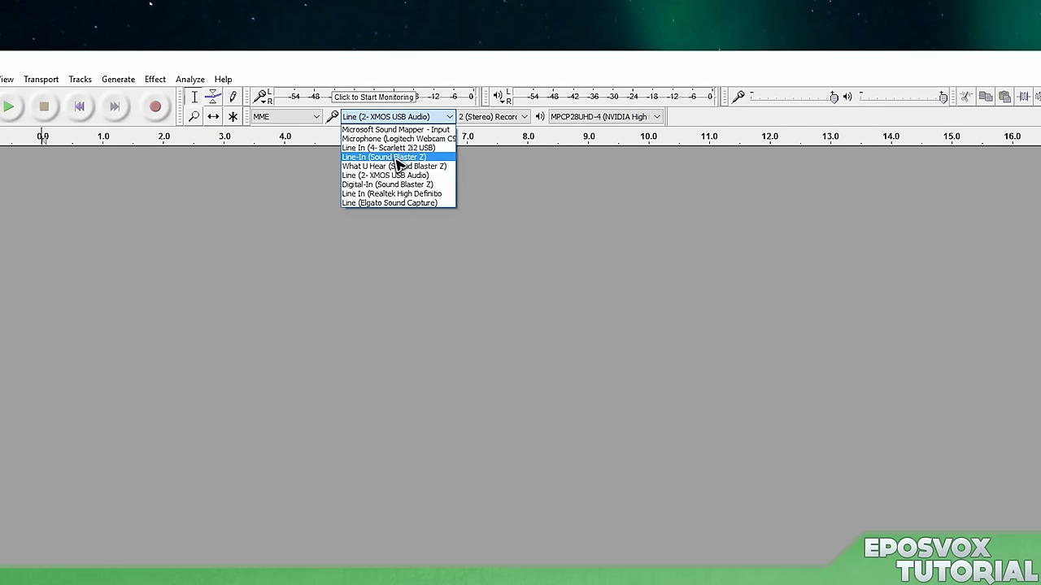
{"action": "left_click", "coordinate": [470, 68]}
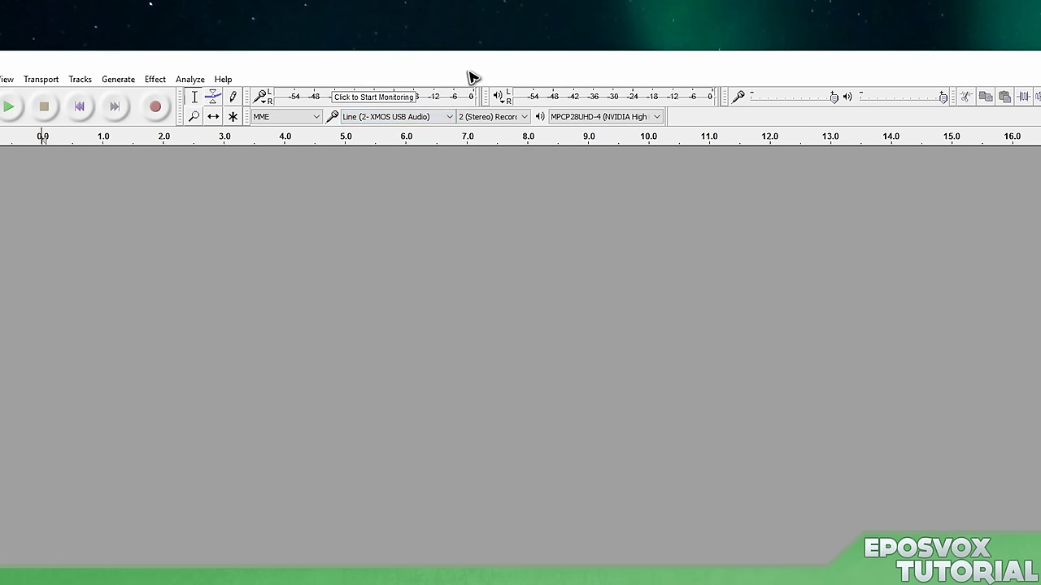
{"action": "left_click", "coordinate": [354, 99]}
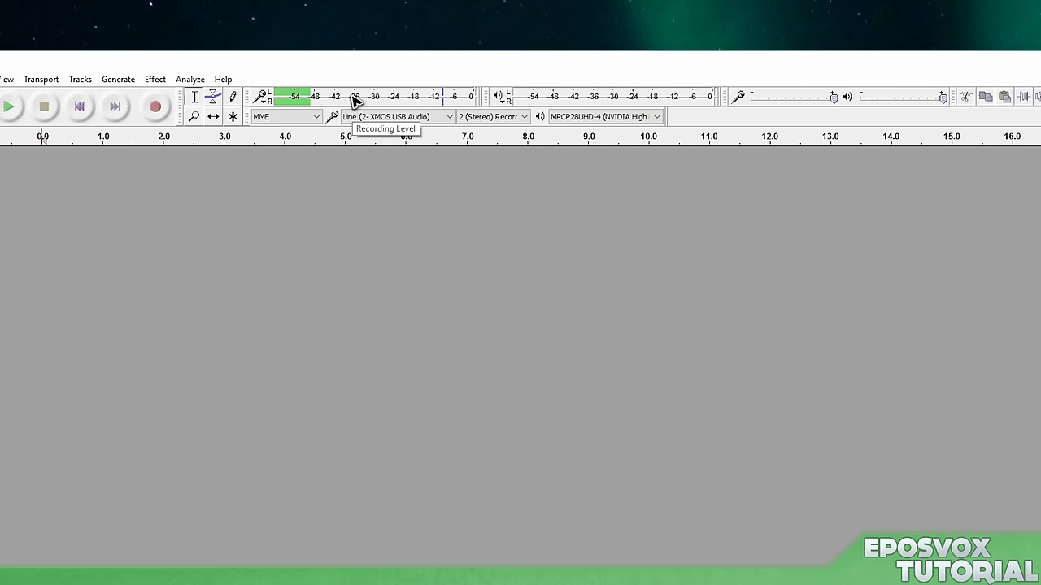
Set the playback device to Speakers (Sound Blaster Z) and restart input level monitoring.
{"action": "left_click", "coordinate": [623, 116]}
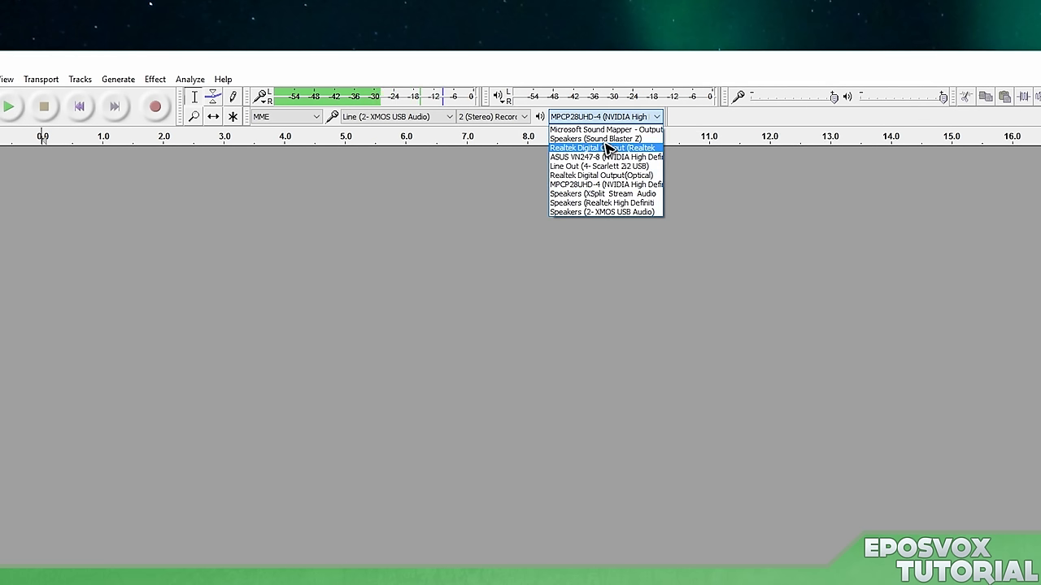
{"action": "left_click", "coordinate": [605, 139]}
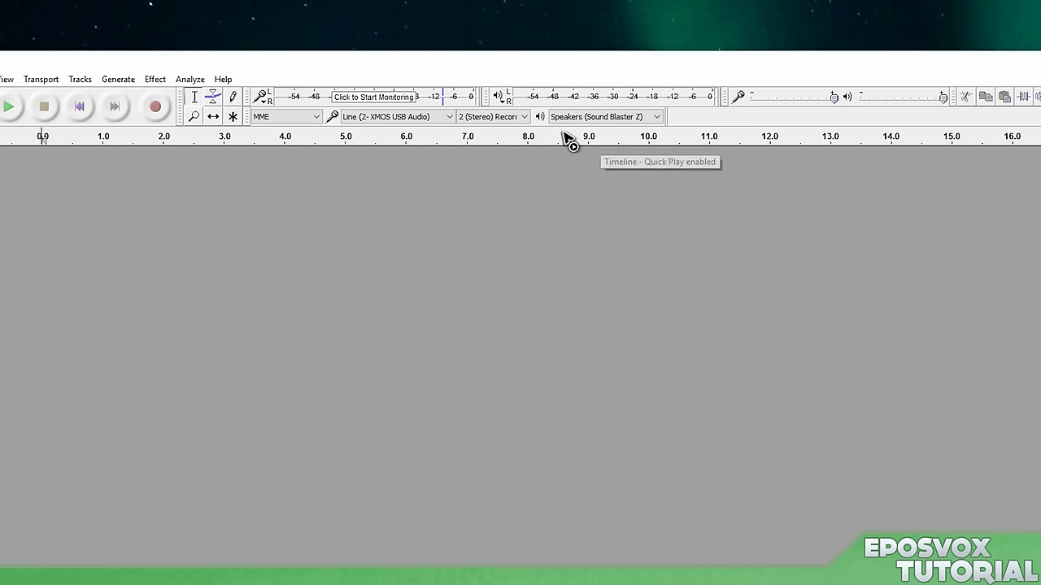
{"action": "left_click", "coordinate": [393, 97]}
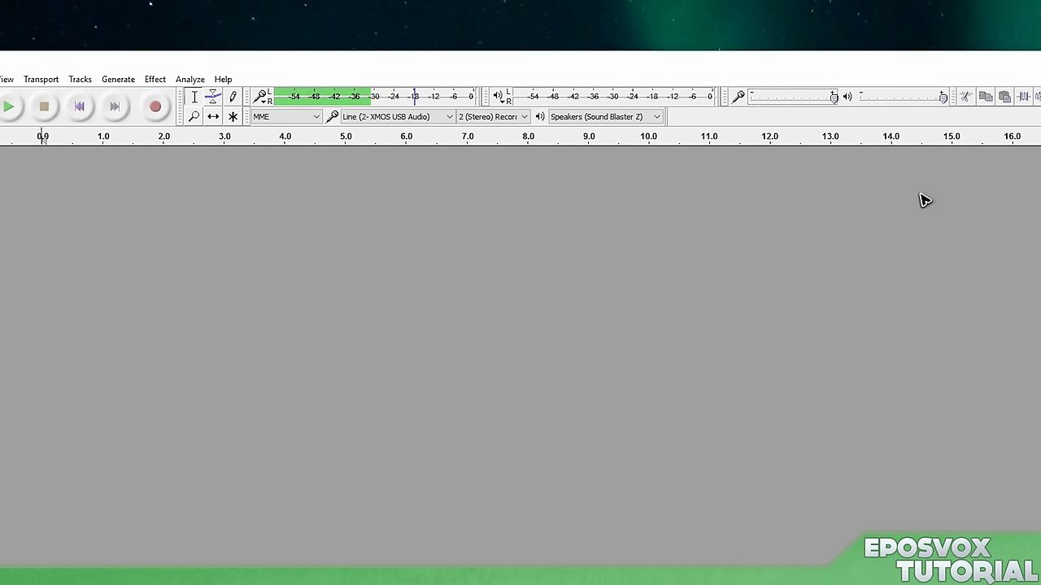
Record a spoken test of about 43 seconds from the XMOS line input and stop the recording.
{"action": "left_click", "coordinate": [154, 107]}
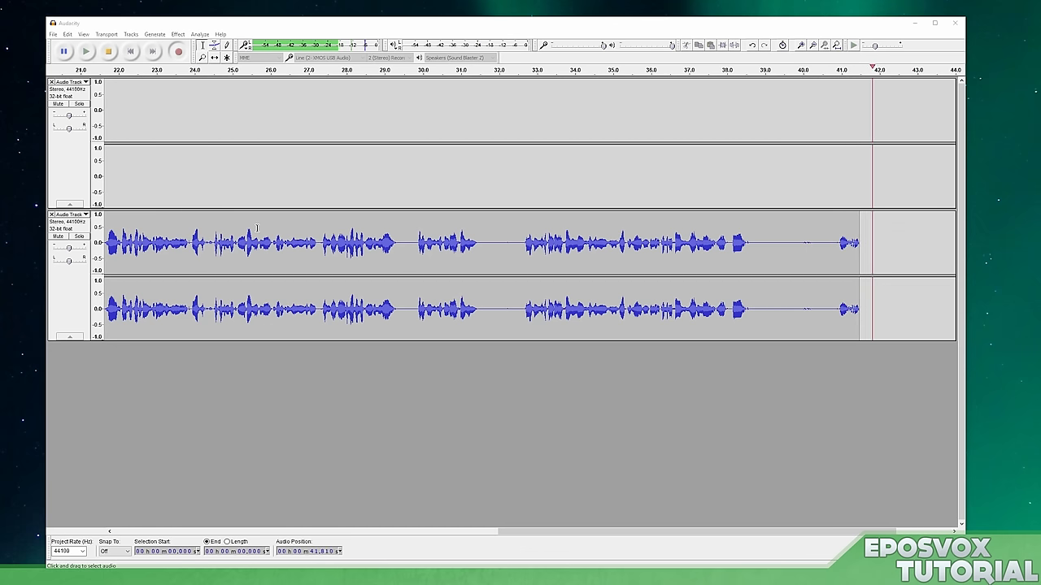
{"action": "left_click", "coordinate": [114, 51]}
{"action": "left_click", "coordinate": [116, 51]}
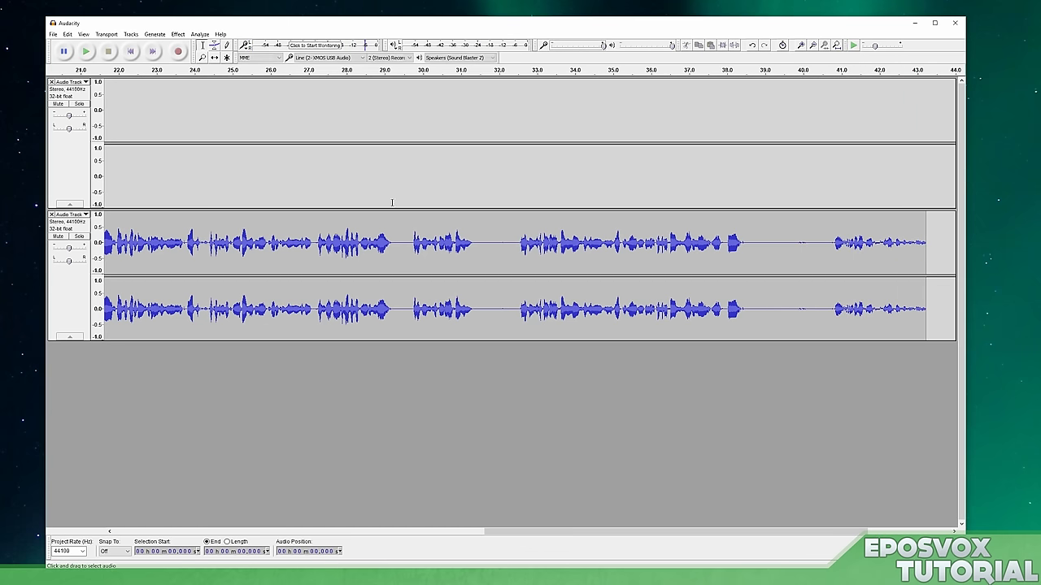